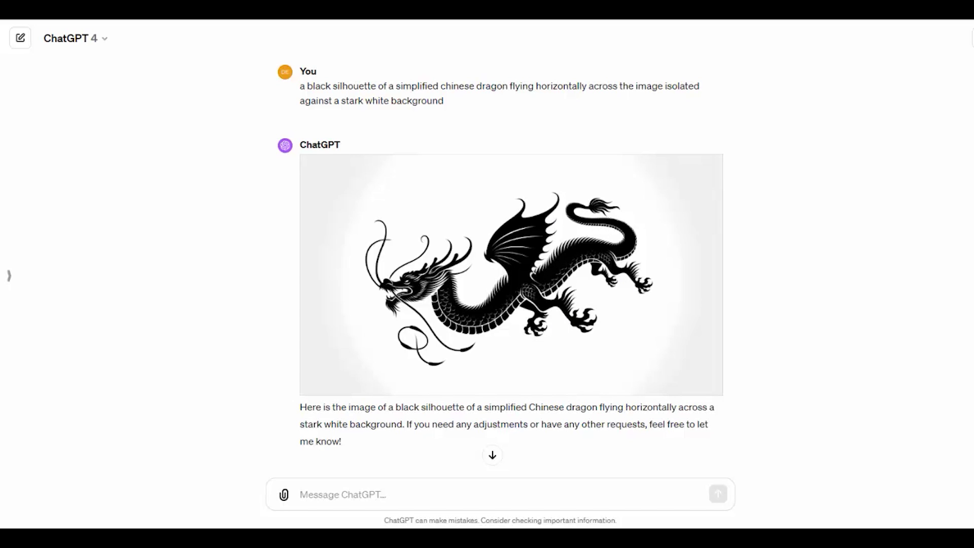
Scroll down to the reply showing the dragon stretched across two panels with a clean middle break
{"action": "scroll", "coordinate": [500, 267], "scroll_direction": "down", "scroll_amount": 5}
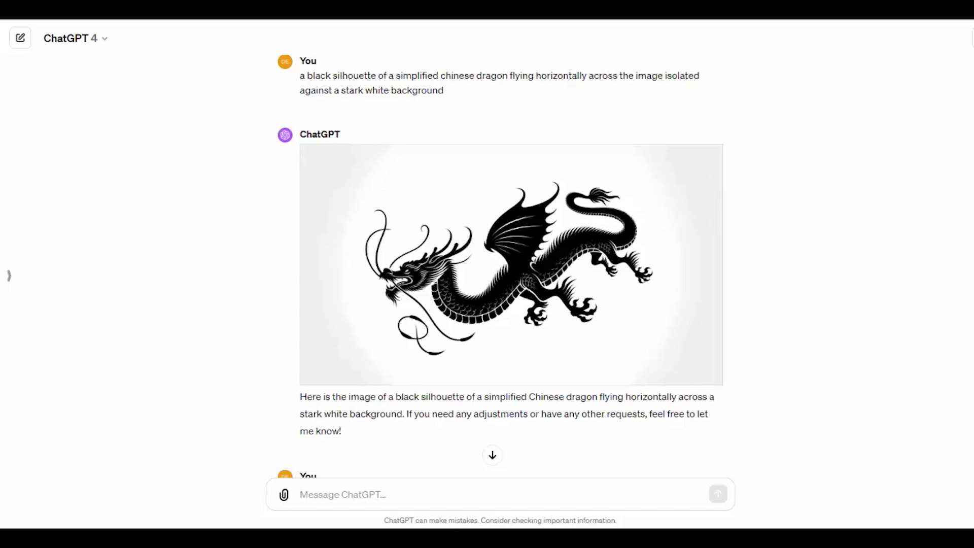
{"action": "scroll", "coordinate": [500, 266], "scroll_direction": "down", "scroll_amount": 4}
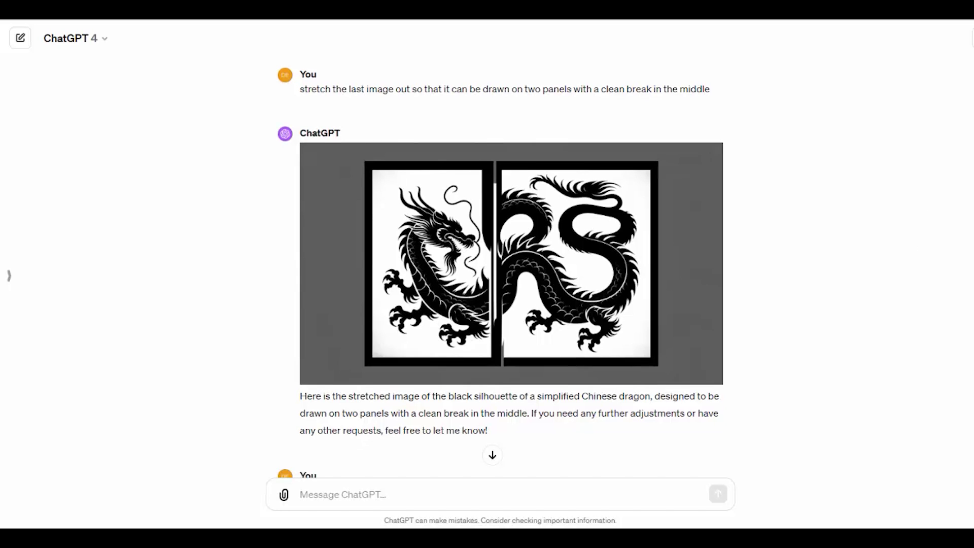
Scroll past the simpler-centre and four-legged dragon retries to the two-equal-panels request
{"action": "scroll", "coordinate": [511, 266], "scroll_direction": "down", "scroll_amount": 6}
{"action": "scroll", "coordinate": [511, 267], "scroll_direction": "down", "scroll_amount": 3}
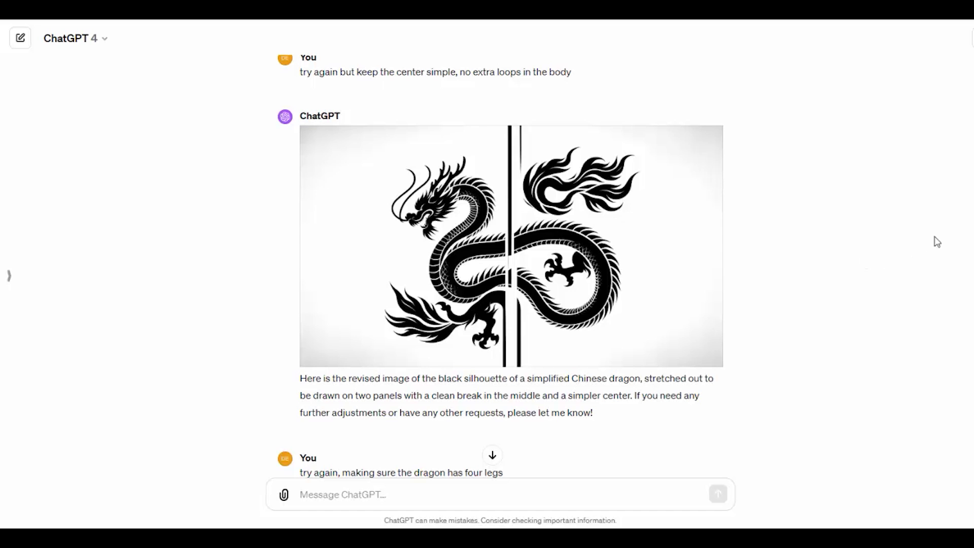
{"action": "scroll", "coordinate": [500, 266], "scroll_direction": "down", "scroll_amount": 7}
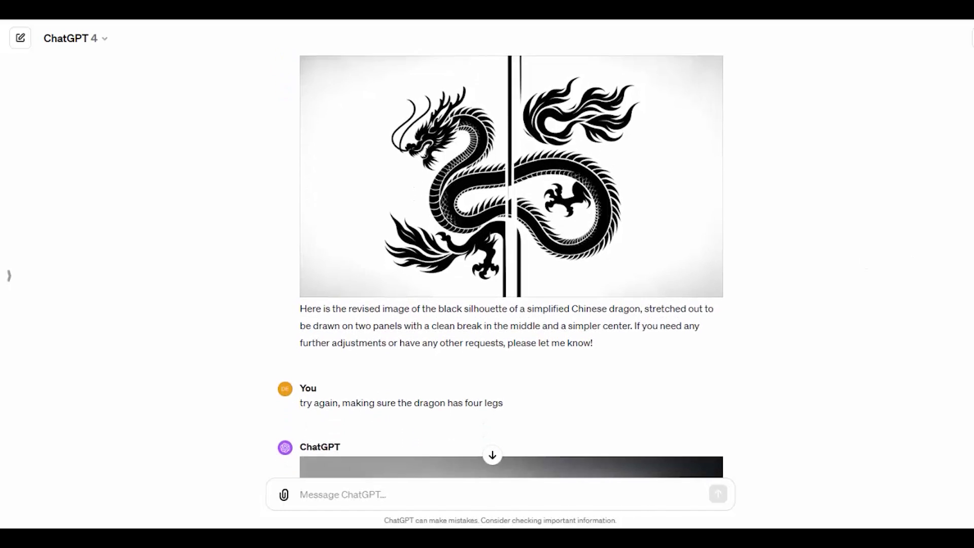
{"action": "scroll", "coordinate": [500, 266], "scroll_direction": "down", "scroll_amount": 1}
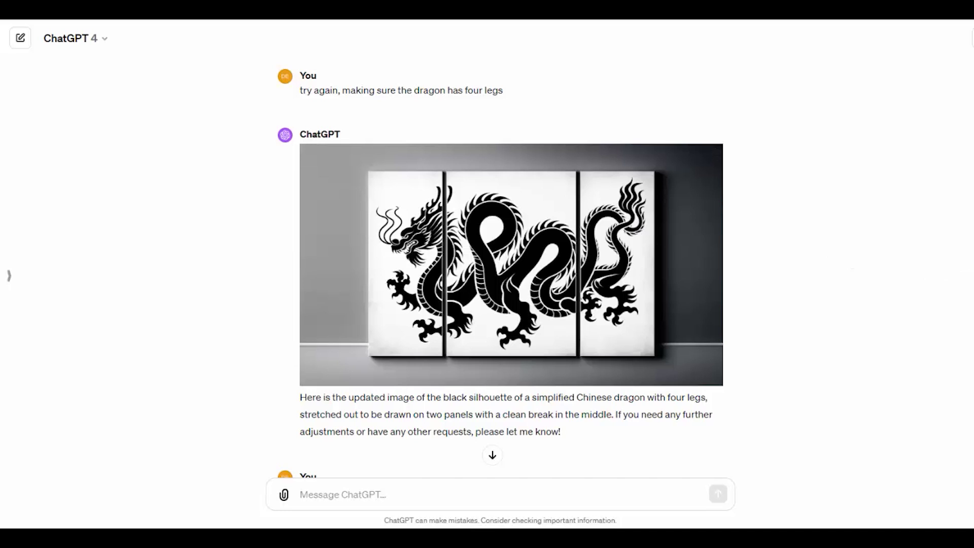
{"action": "scroll", "coordinate": [500, 268], "scroll_direction": "down", "scroll_amount": 4}
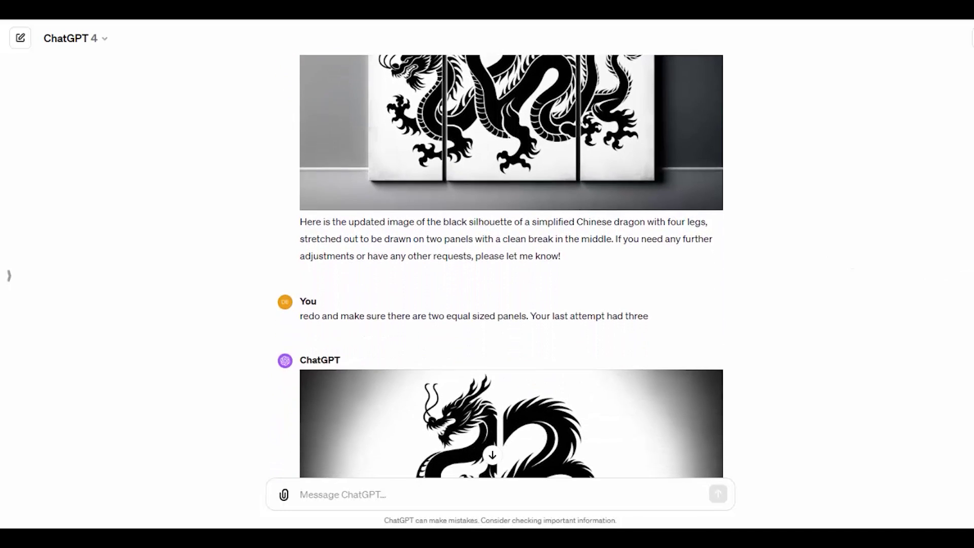
Scroll to the reply with the dragon stretched horizontally across two equal-sized panels
{"action": "scroll", "coordinate": [511, 266], "scroll_direction": "down", "scroll_amount": 5}
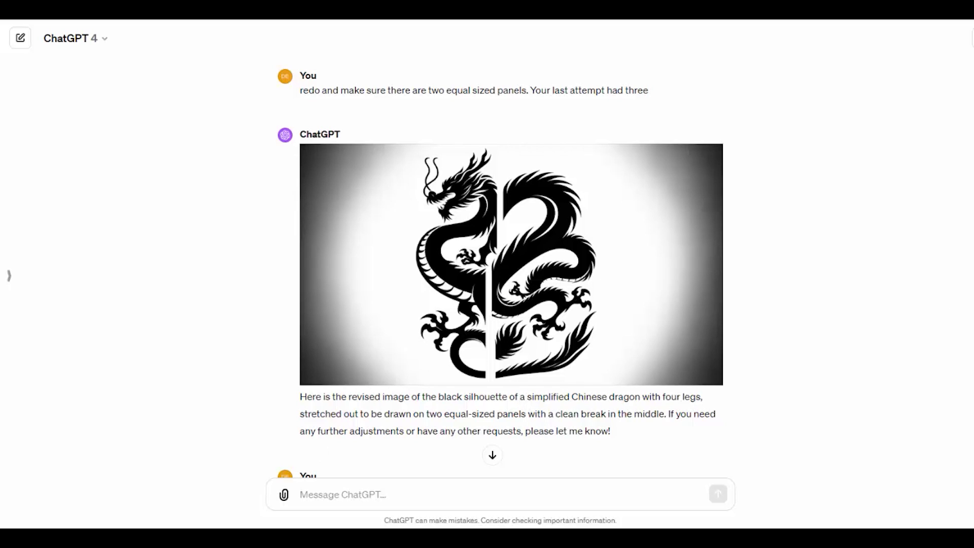
{"action": "scroll", "coordinate": [501, 267], "scroll_direction": "down", "scroll_amount": 5}
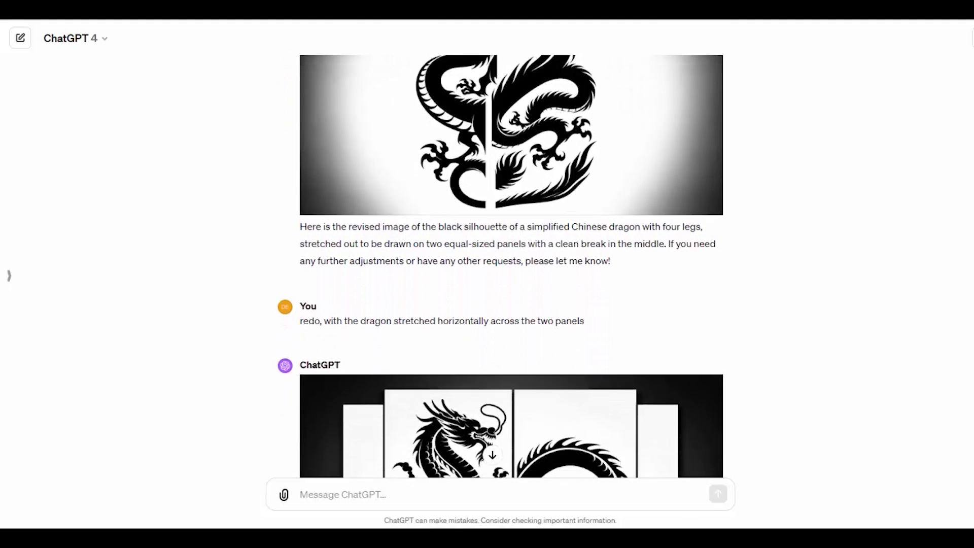
{"action": "scroll", "coordinate": [511, 266], "scroll_direction": "down", "scroll_amount": 2}
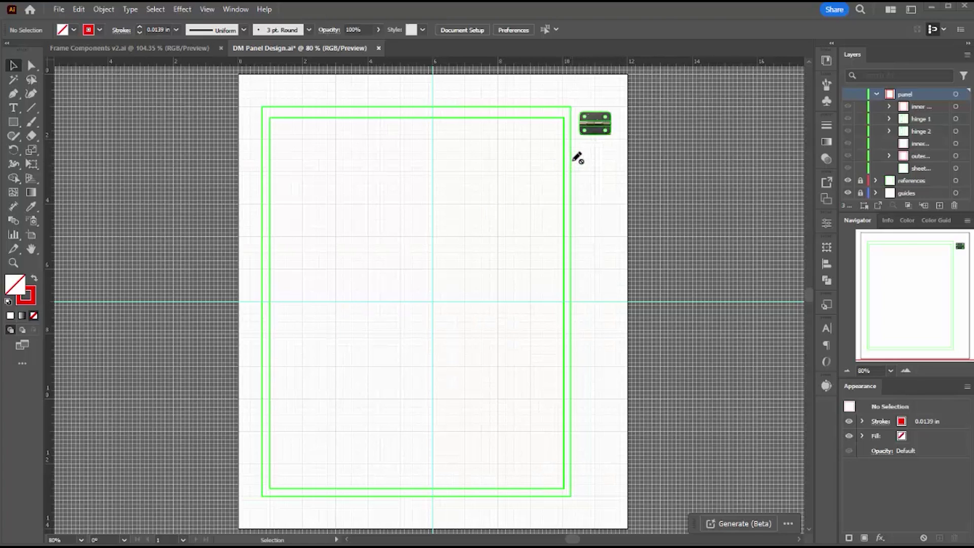
Hide the green reference frame layer in the Layers panel
{"action": "left_click", "coordinate": [847, 181]}
Show the red panel outline layer, glance at Frame Components v2, and return to DM Panel Design
{"action": "left_click", "coordinate": [848, 95]}
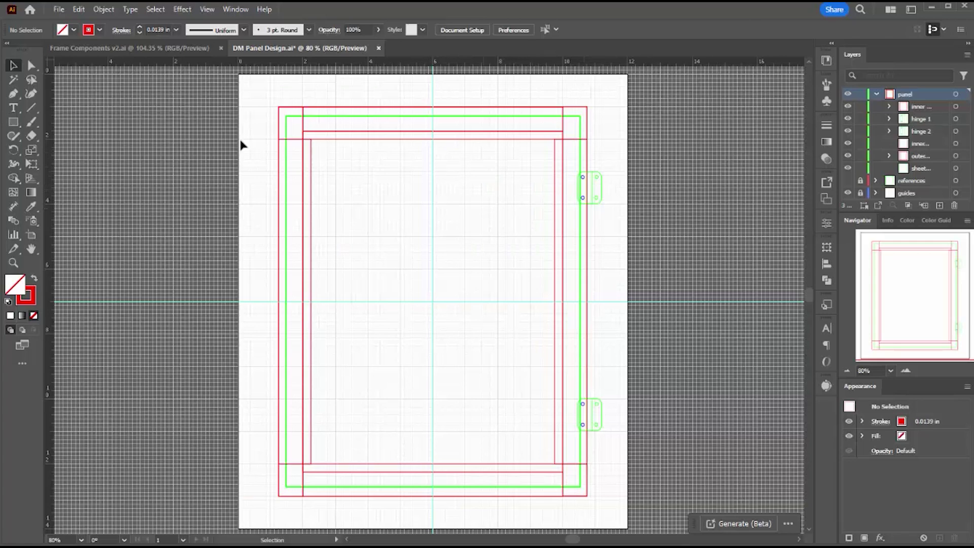
{"action": "left_click", "coordinate": [76, 51]}
{"action": "key", "text": "ctrl+Tab"}
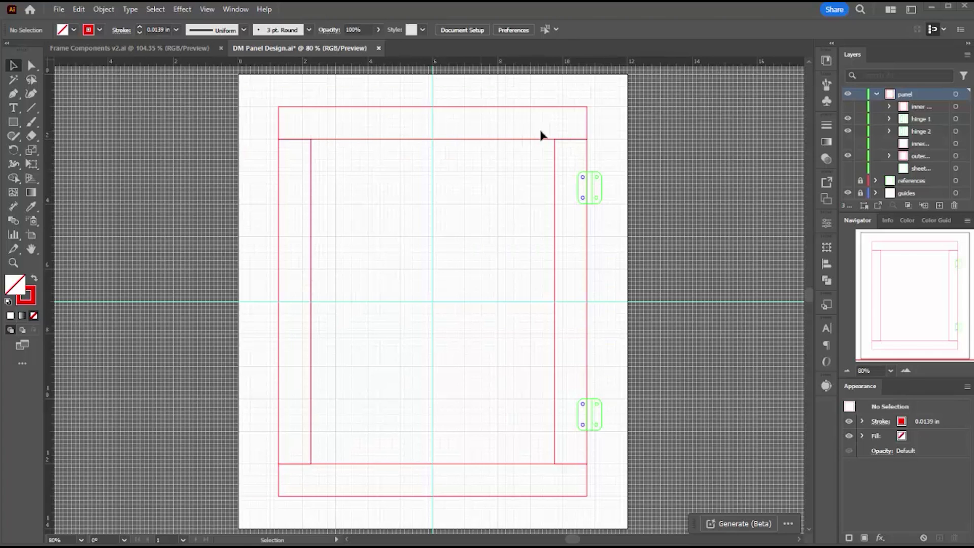
Toggle the panel, inner and outer frame sublayers, then switch to the Frame Components v2 document
{"action": "left_click", "coordinate": [848, 155]}
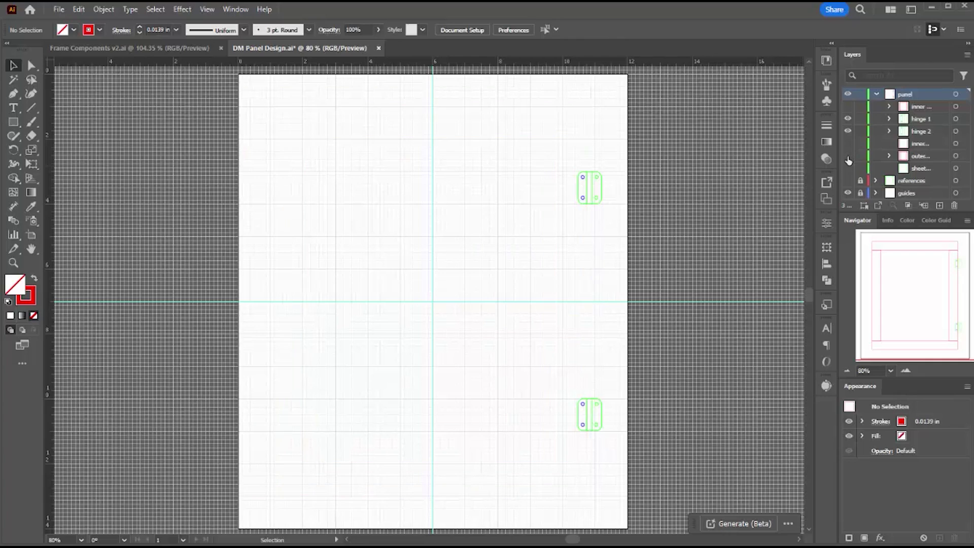
{"action": "left_click", "coordinate": [848, 107]}
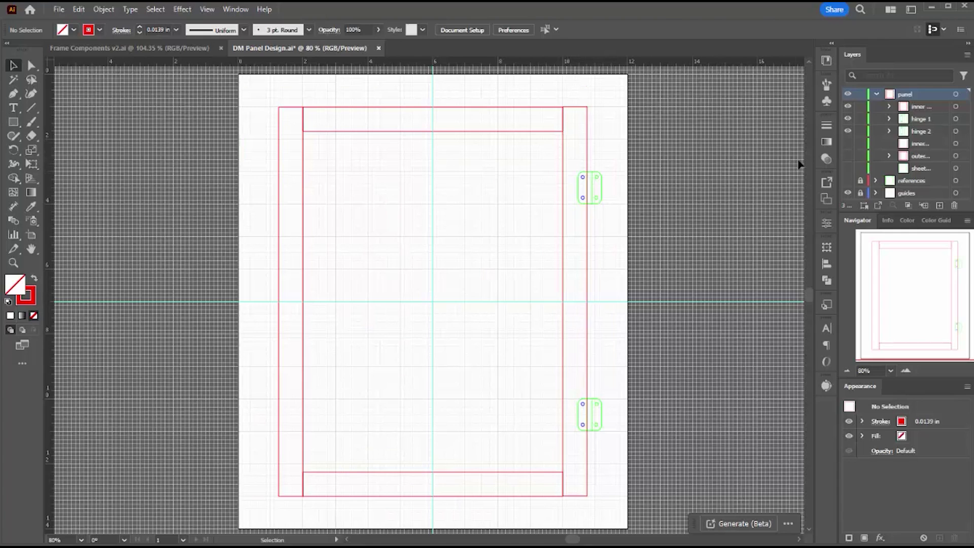
{"action": "left_click", "coordinate": [848, 158]}
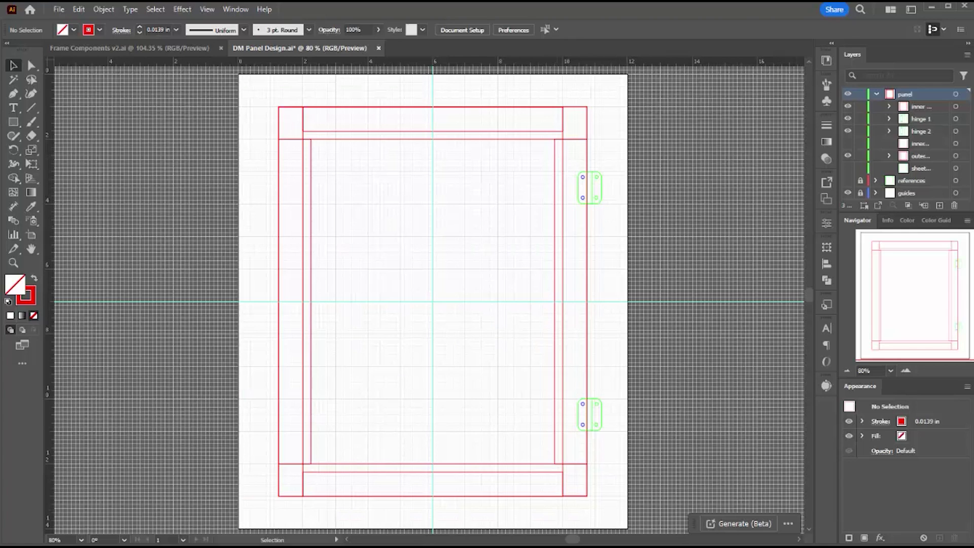
{"action": "left_click", "coordinate": [75, 48]}
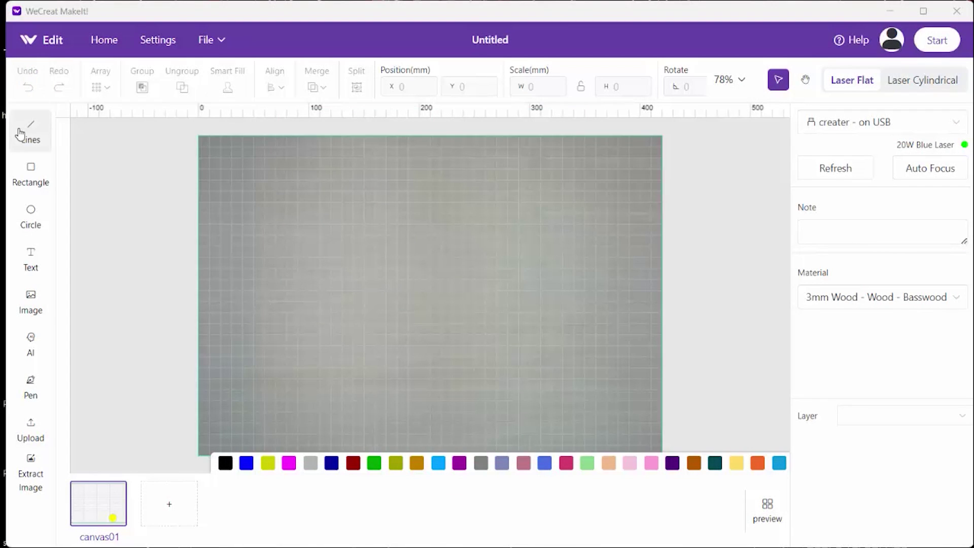
Open the project 'Left panel dm screen.wws' from the DM Screen folder
{"action": "left_click", "coordinate": [204, 45]}
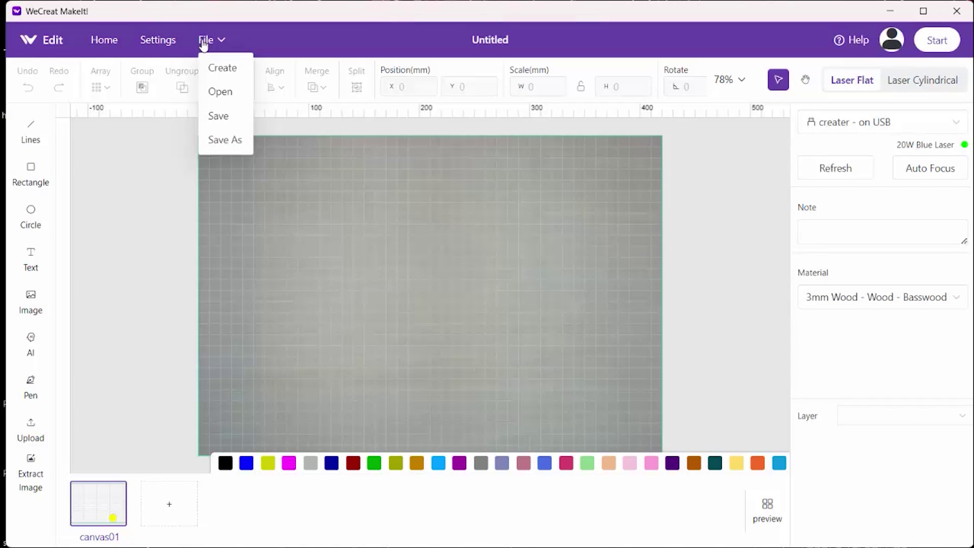
{"action": "left_click", "coordinate": [225, 101]}
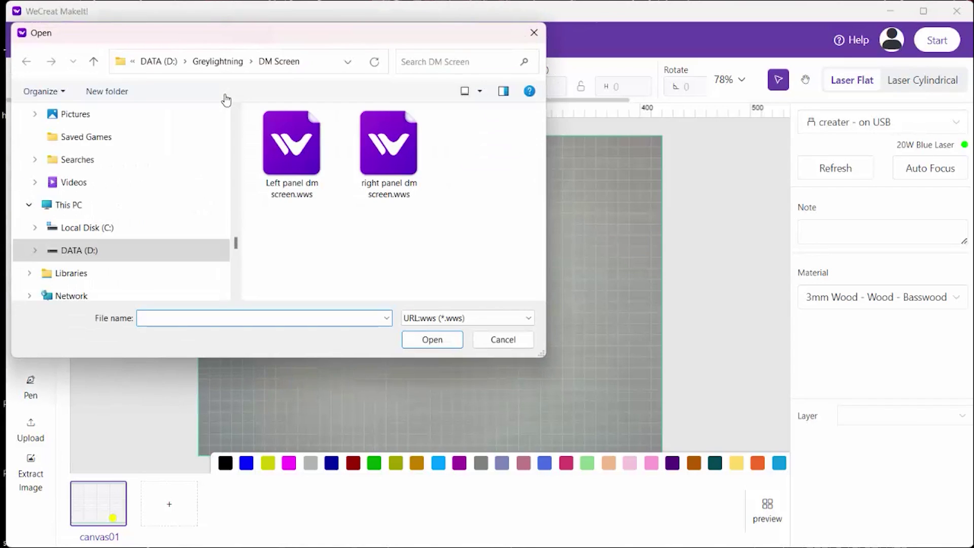
{"action": "left_click", "coordinate": [299, 158]}
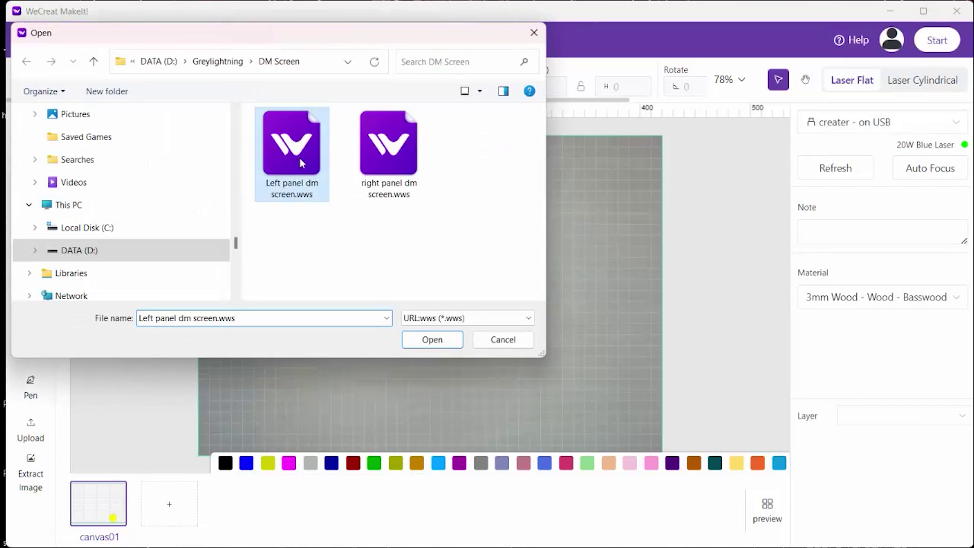
{"action": "left_click", "coordinate": [432, 340]}
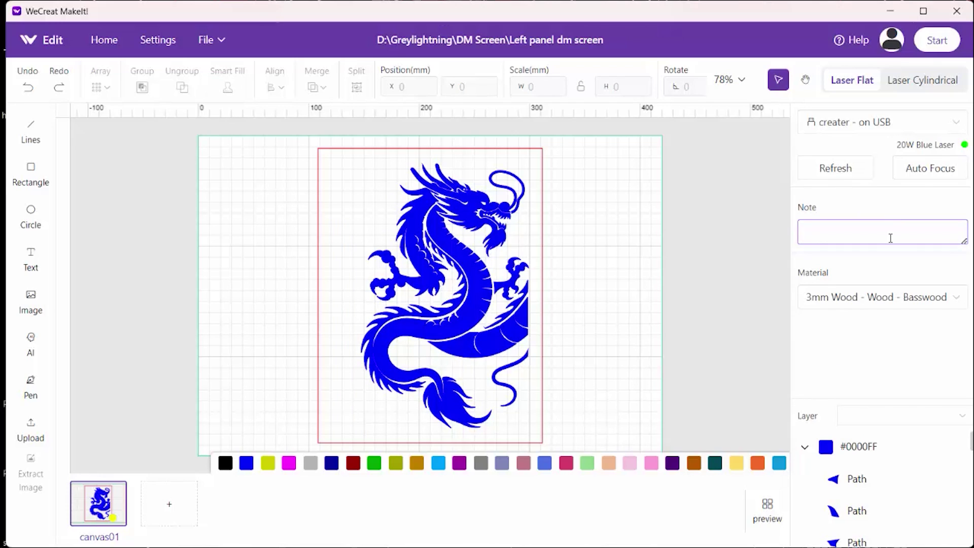
Collapse the layer groups and verify the dragon's Fill Engrave 55%, 250 mm/s and the frame's Cut setting
{"action": "left_click", "coordinate": [805, 447]}
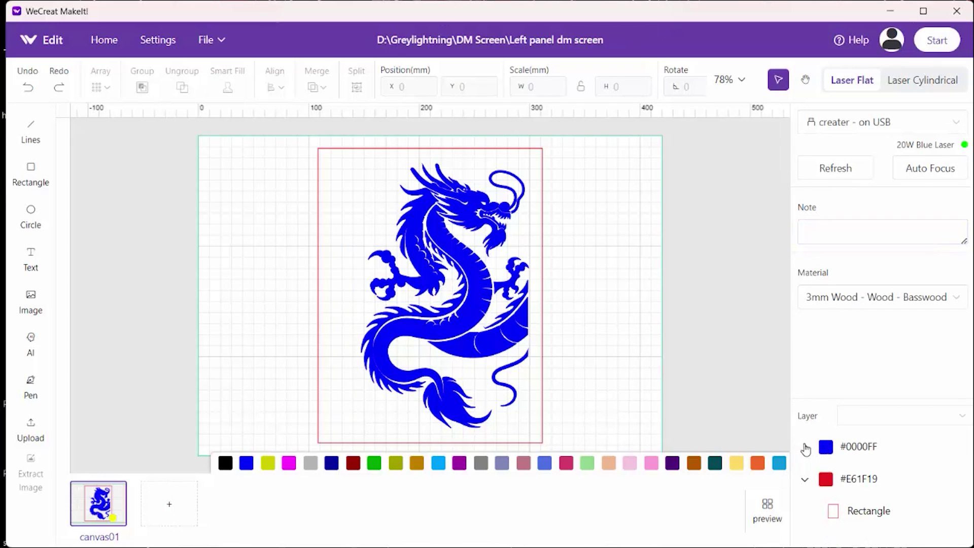
{"action": "left_click", "coordinate": [806, 480]}
{"action": "left_click", "coordinate": [862, 453]}
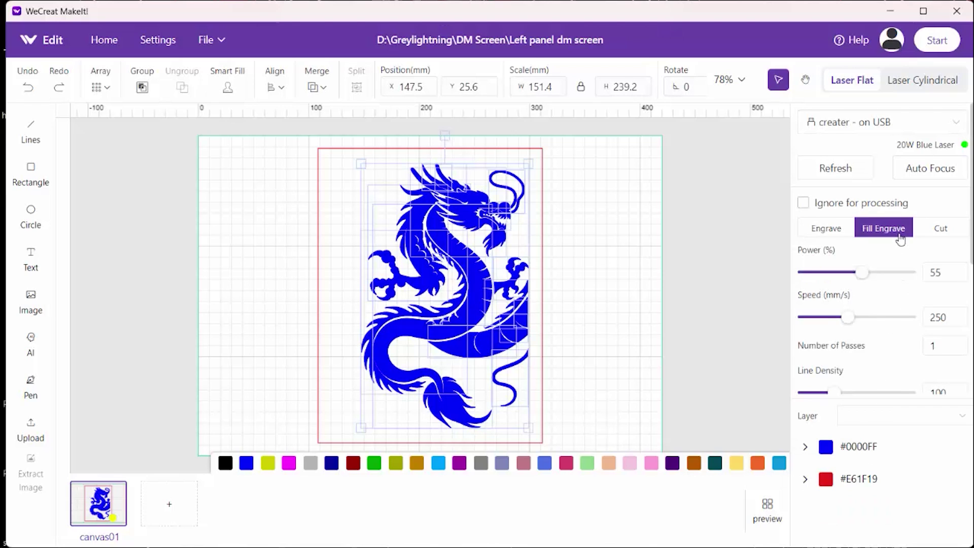
{"action": "left_click", "coordinate": [852, 479]}
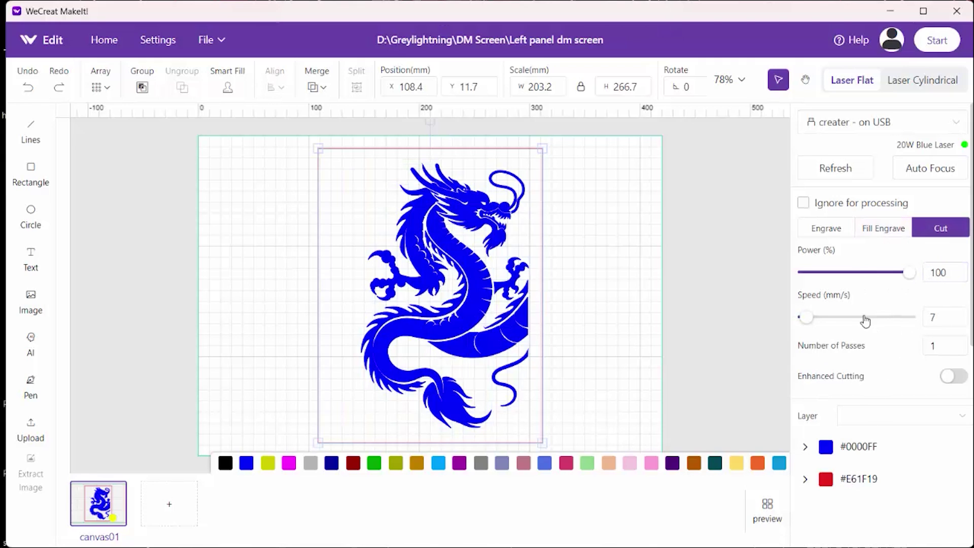
{"action": "left_click", "coordinate": [858, 447]}
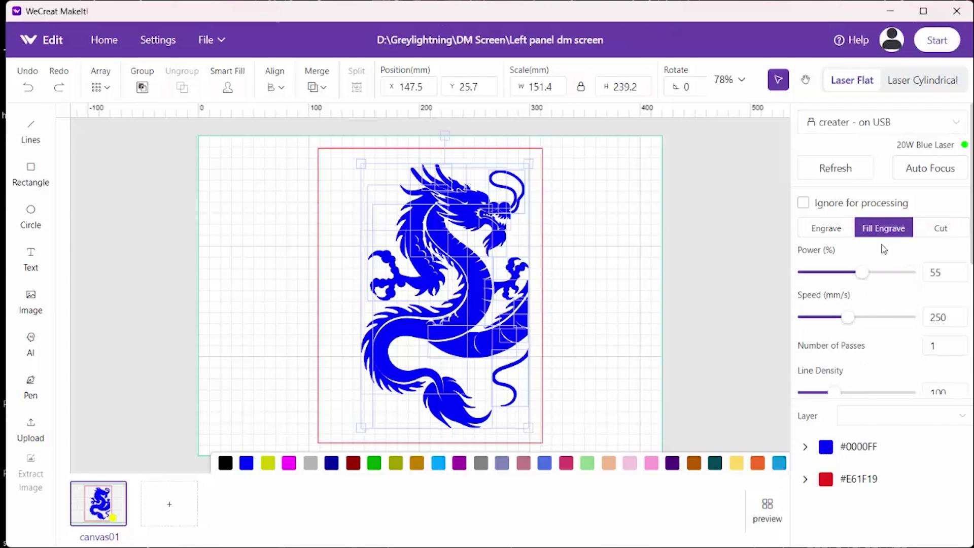
Refresh the bed camera, select the frame with the dragon, and move them toward the material's left edge
{"action": "left_click", "coordinate": [860, 173]}
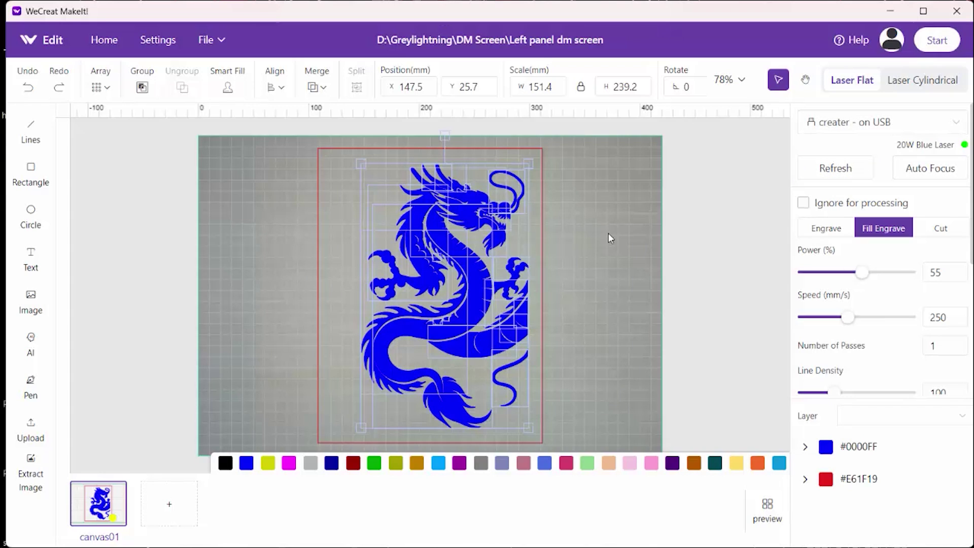
{"action": "key", "text": "Tab"}
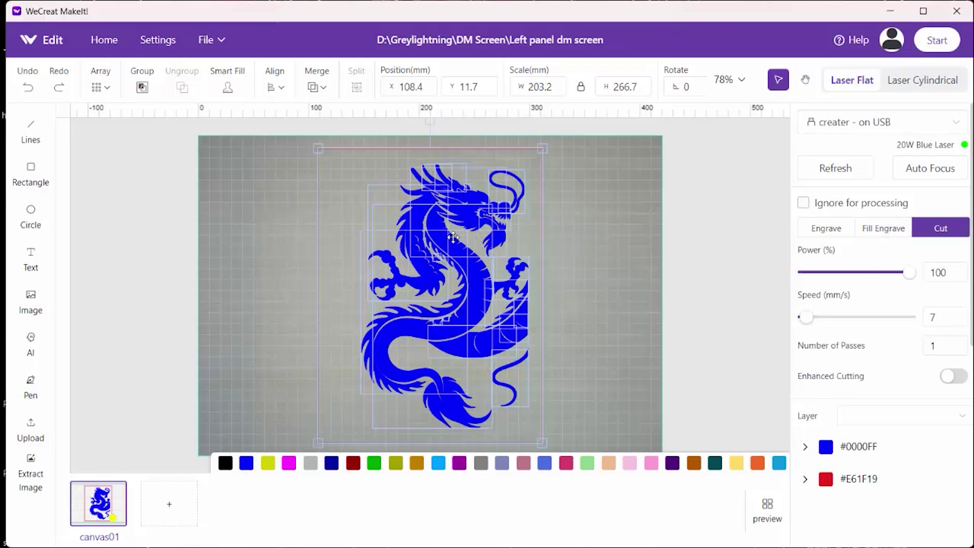
{"action": "left_click_drag", "start_coordinate": [445, 272], "coordinate": [333, 270]}
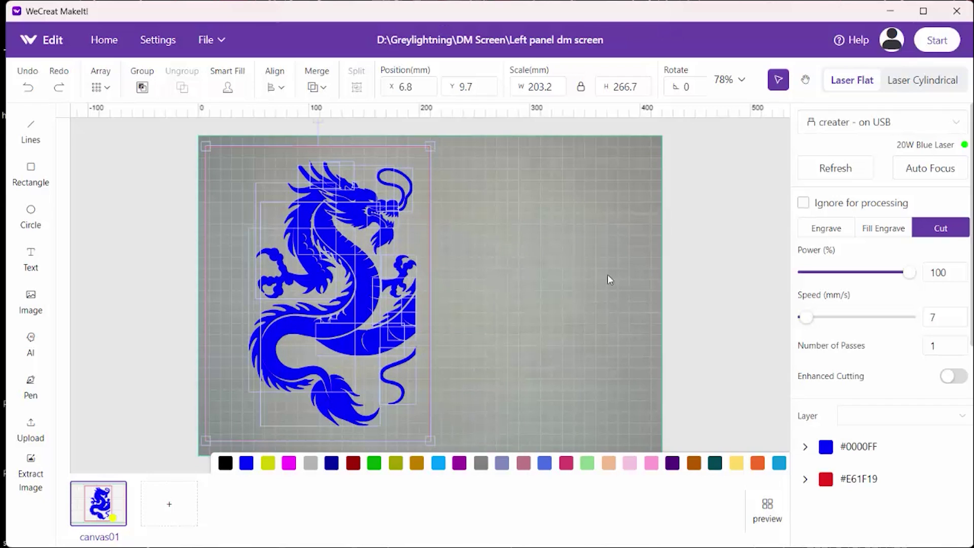
Auto-focus the laser and preview the job, estimated at 00:33:20 processing time
{"action": "left_click", "coordinate": [933, 171]}
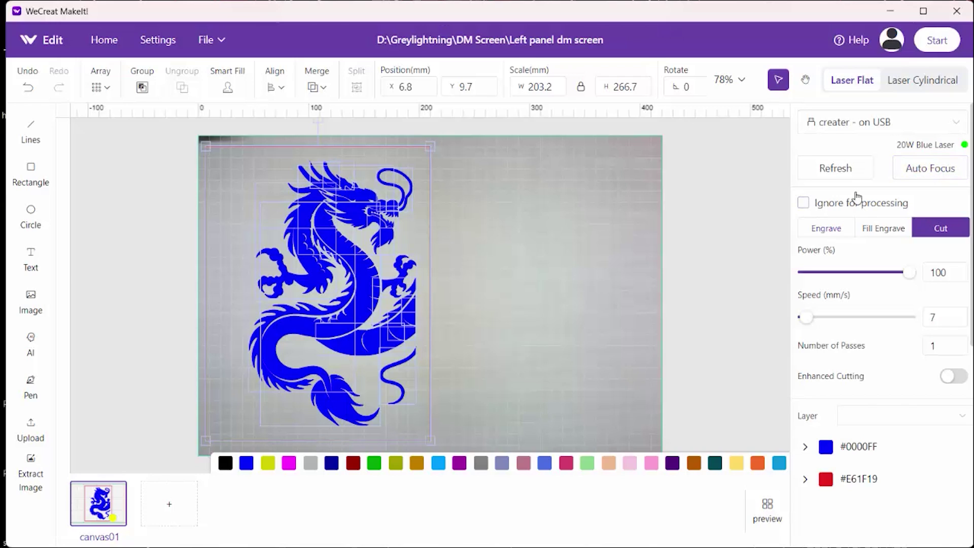
{"action": "left_click", "coordinate": [939, 43]}
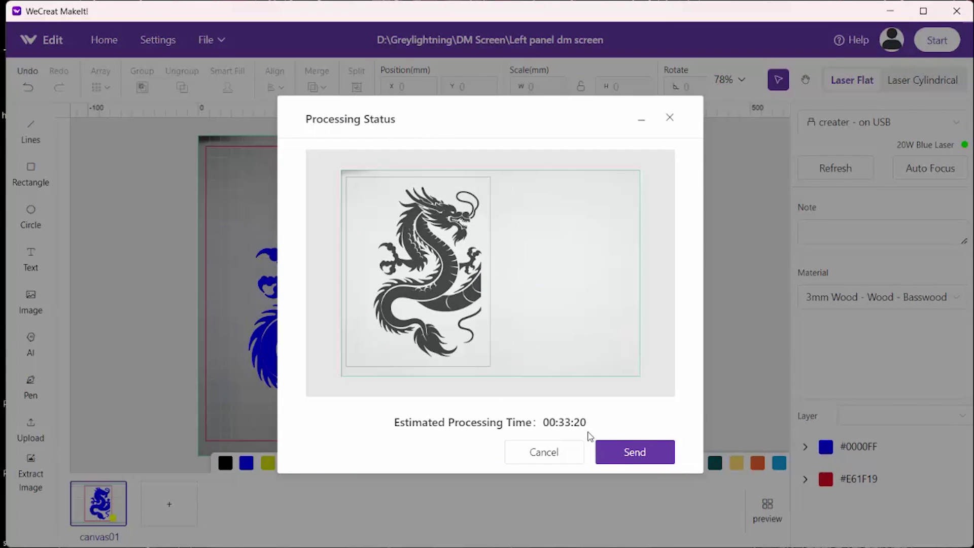
Send the dragon panel job to the connected 20W laser
{"action": "left_click", "coordinate": [627, 452]}
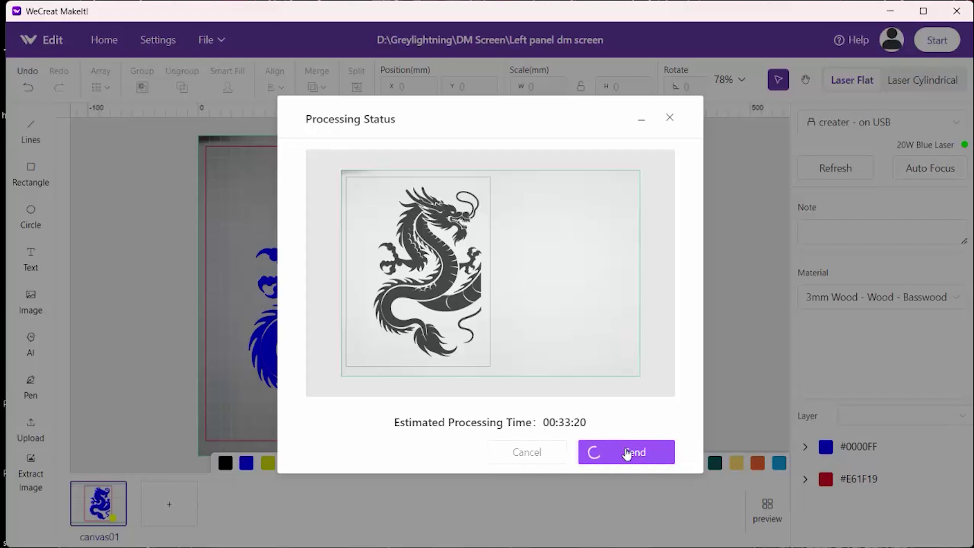